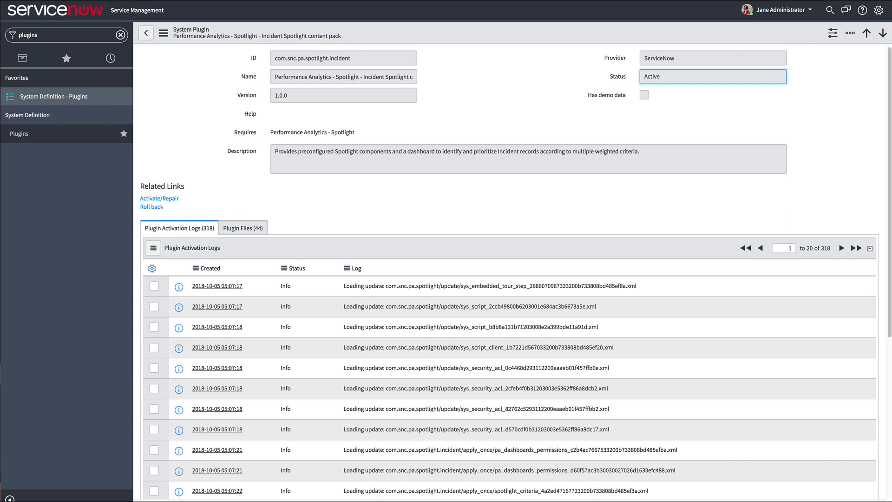
# Step: Filter the navigator for the Spotlight modules and open Guided Setup through to its list of content packs
pyautogui.click(22, 59)
pyautogui.click(41, 34)
pyautogui.write('spotligh')
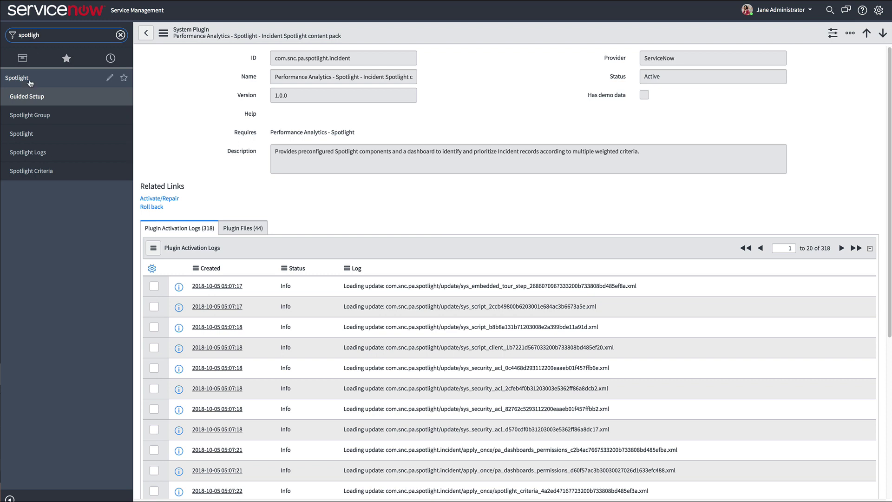
pyautogui.click(30, 96)
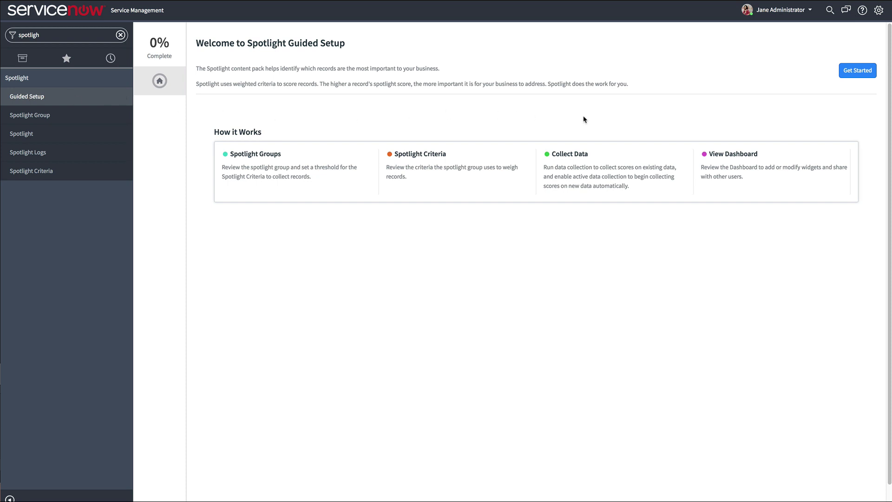
pyautogui.click(856, 79)
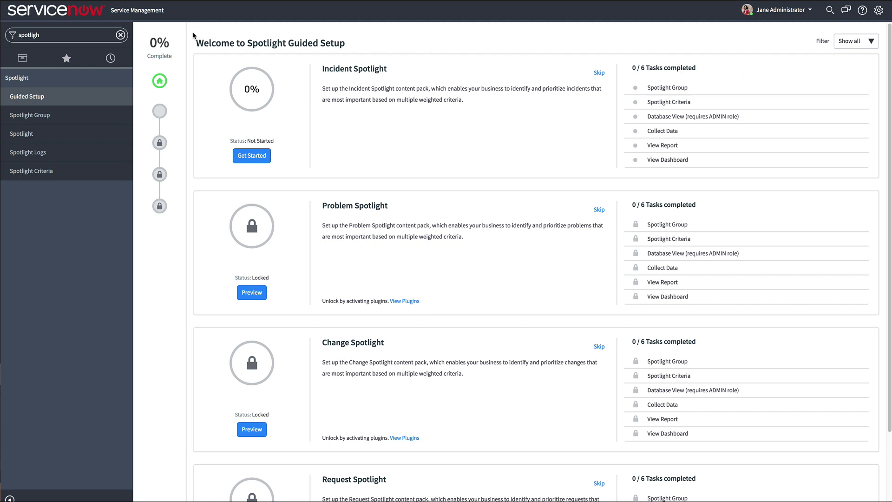
# Step: Find the User Administration roles list, filter role names by *pa_admin, and open the pa_admin role
pyautogui.tripleClick(91, 33)
pyautogui.write('roles')
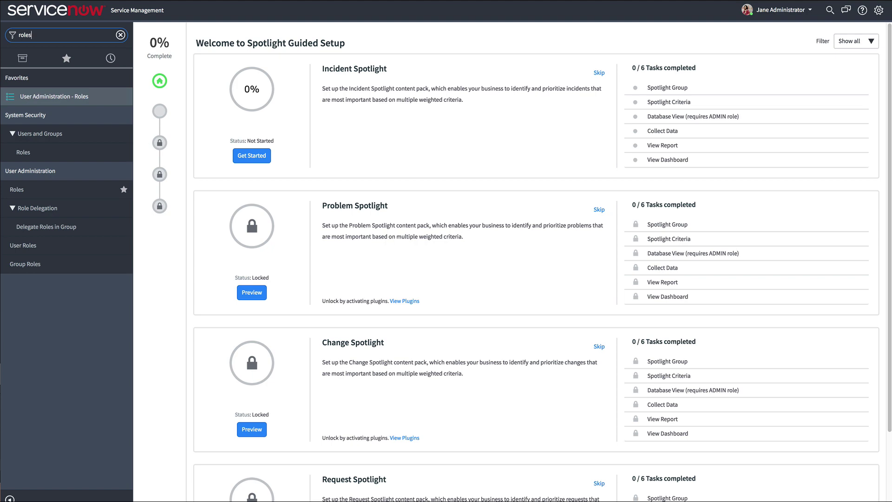
pyautogui.click(19, 189)
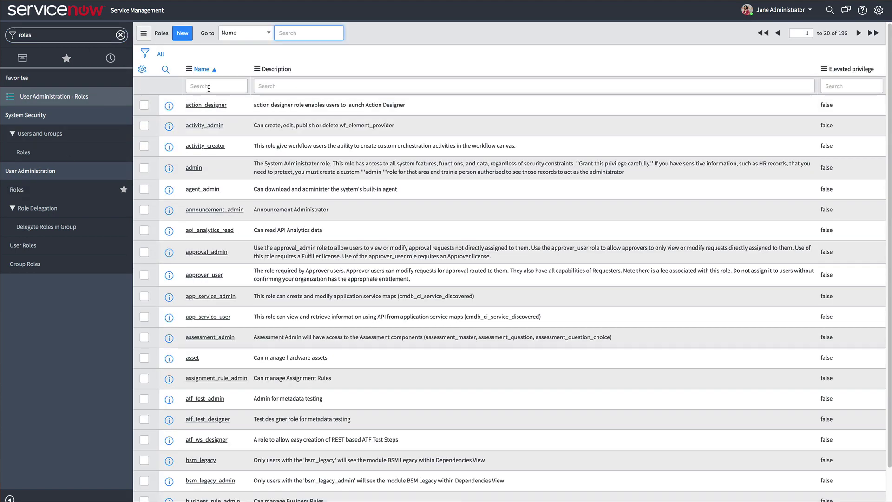
pyautogui.click(209, 87)
pyautogui.write('*pa_admi')
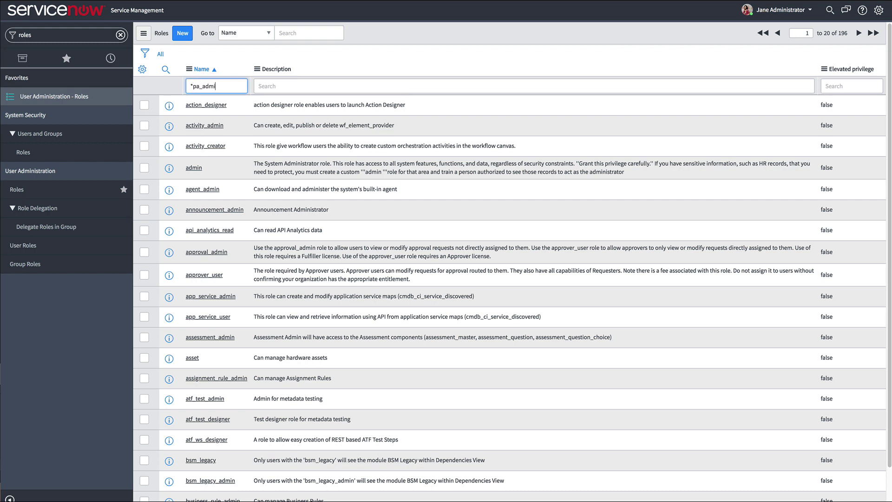
pyautogui.write('n')
pyautogui.press('Return')
pyautogui.click(189, 108)
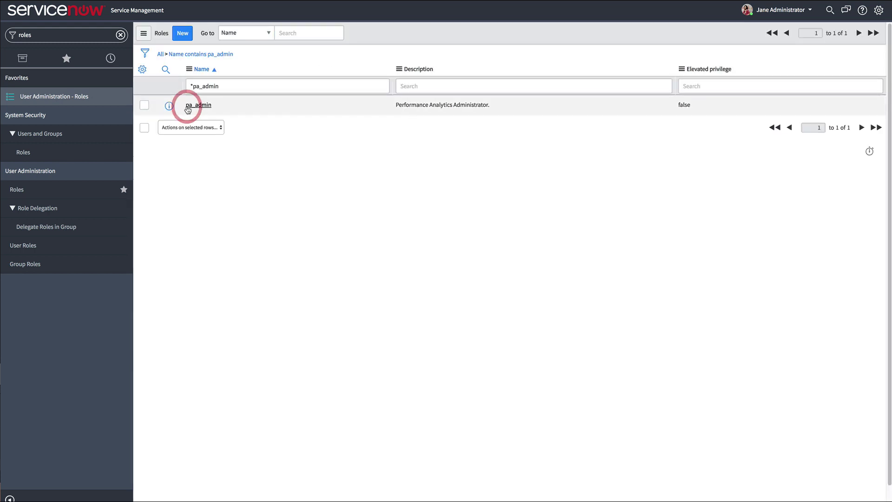
# Step: Add the pa_spotlight role to the roles contained in pa_admin and save the change
pyautogui.click(241, 178)
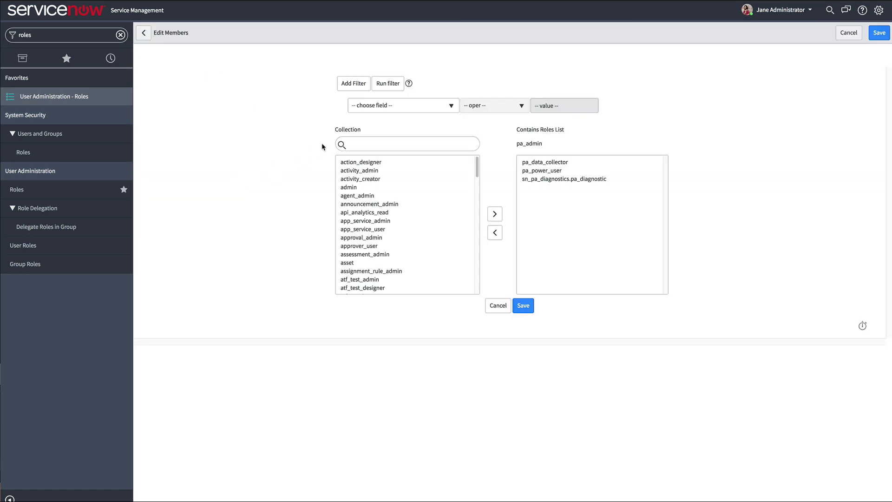
pyautogui.click(356, 143)
pyautogui.write('pa_spotlight')
pyautogui.doubleClick(356, 162)
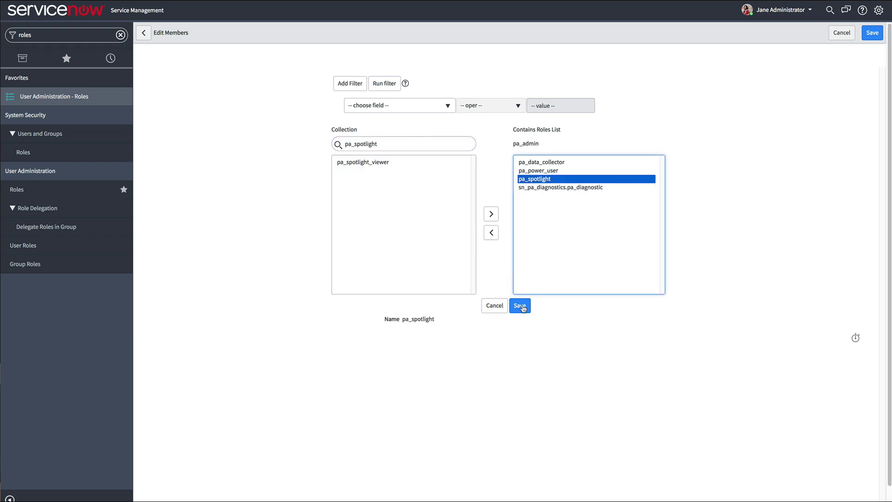
pyautogui.click(520, 306)
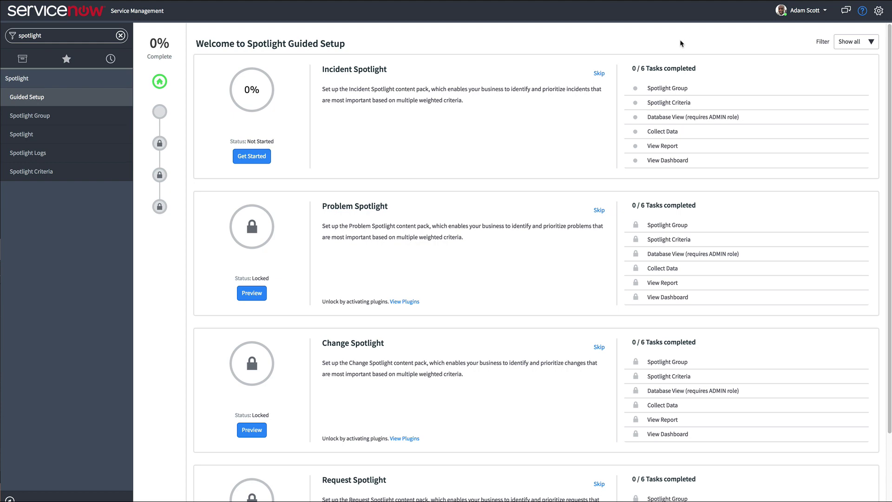
# Step: Start the Incident Spotlight setup, open its Spotlight Group configuration, and hide the help pane
pyautogui.click(252, 157)
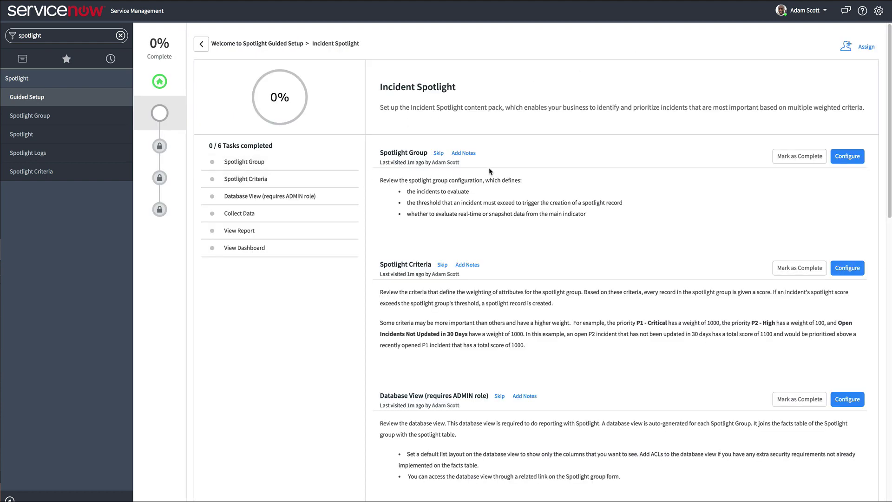
pyautogui.click(843, 157)
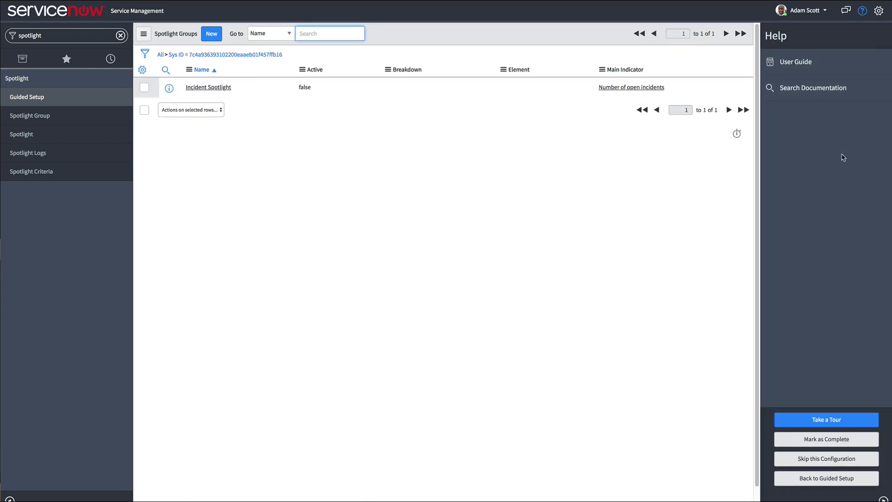
pyautogui.click(862, 11)
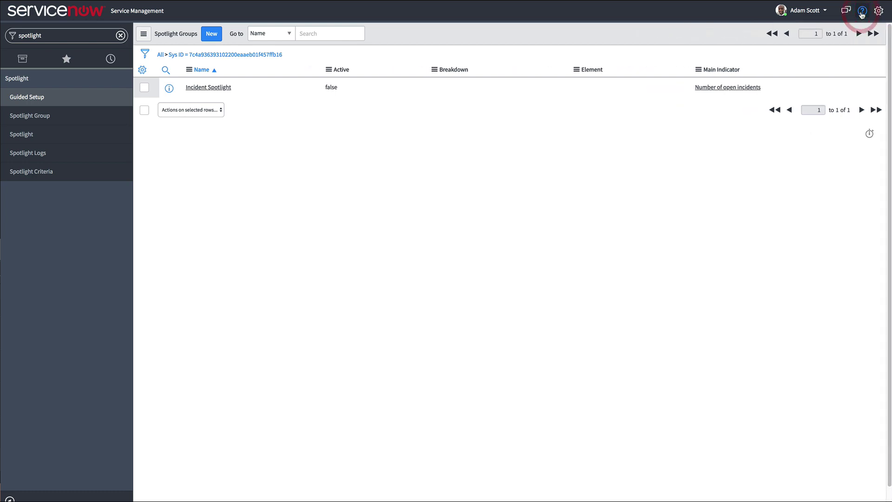
# Step: Open the Incident Spotlight group, mark it as active, and save the record without leaving the form
pyautogui.click(224, 87)
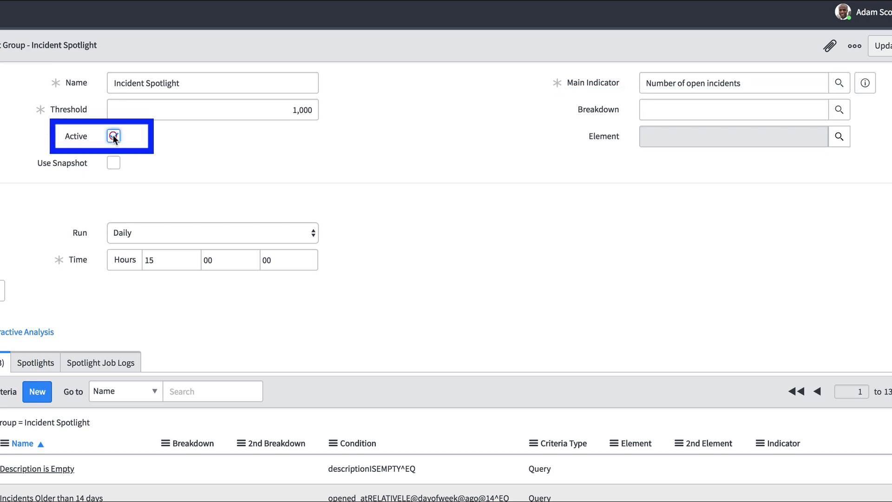
pyautogui.rightClick(251, 48)
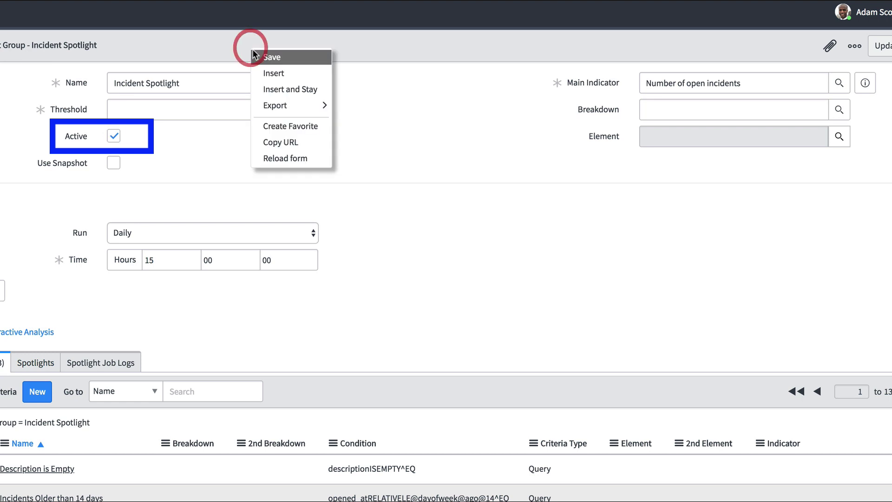
pyautogui.click(261, 56)
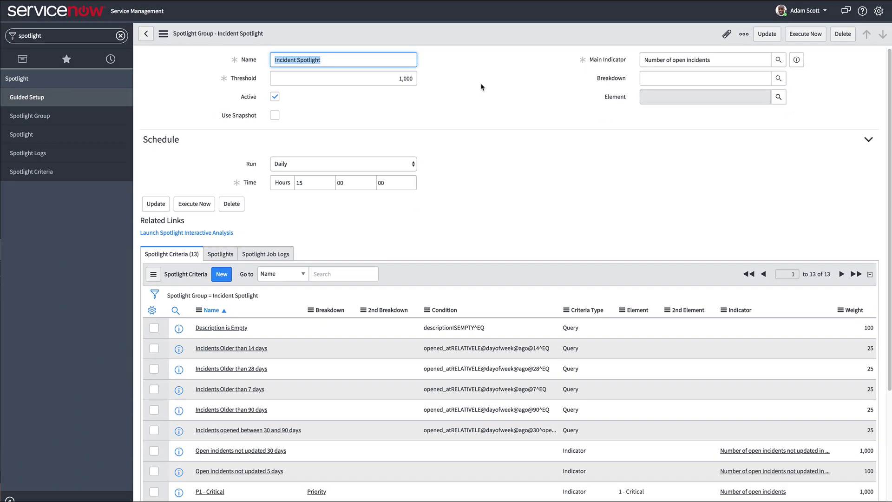
# Step: Review the group's spotlight criteria and examine the P1 - Critical and Description is Empty criterion records
pyautogui.scroll(-3, 481, 87)
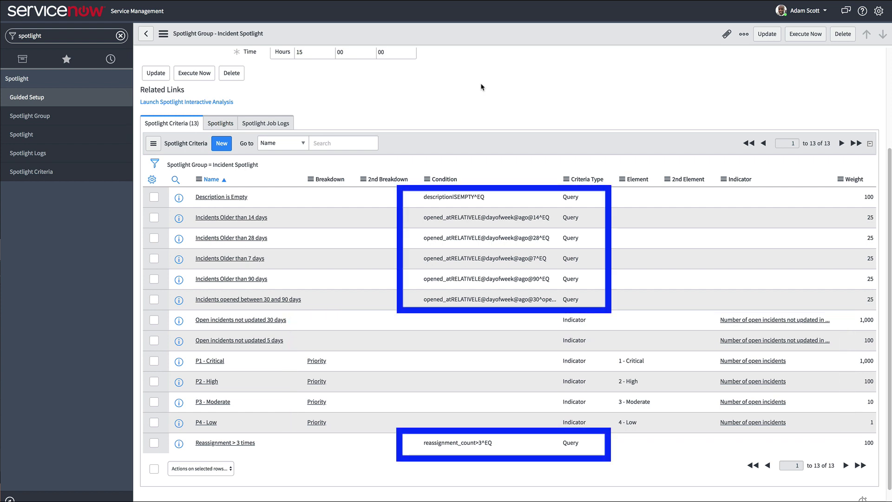
pyautogui.click(182, 361)
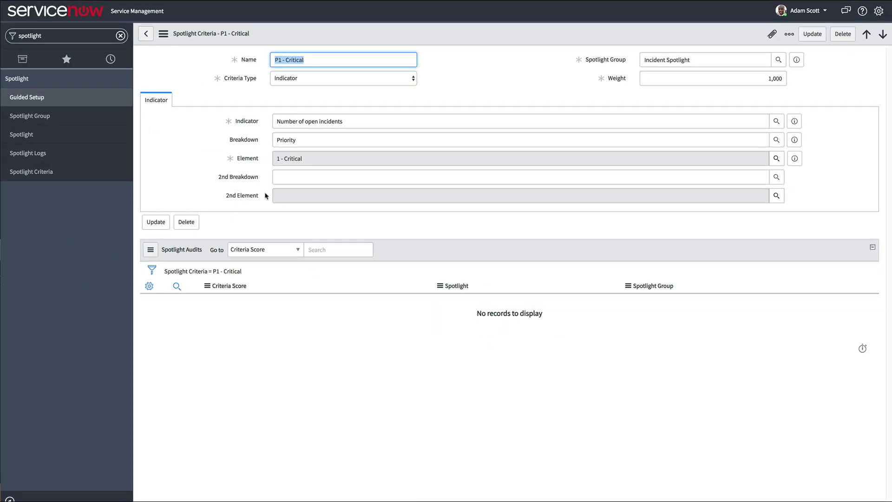
pyautogui.click(147, 36)
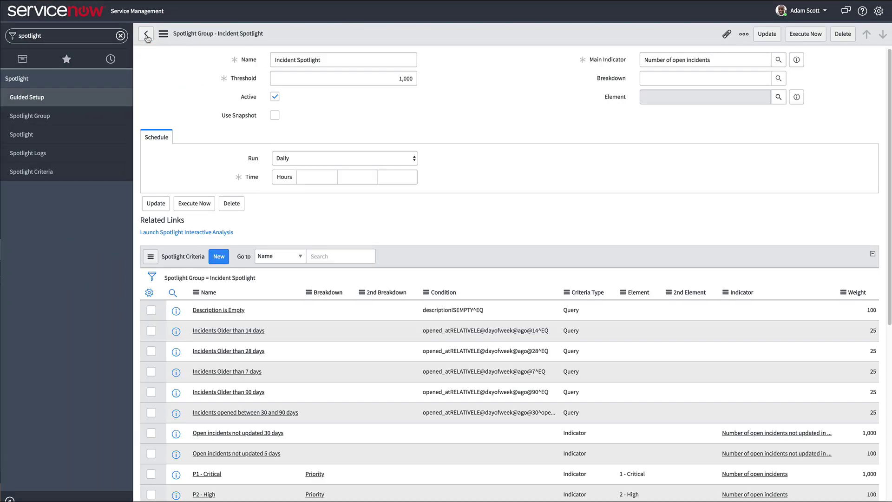
pyautogui.scroll(-1, 214, 139)
pyautogui.scroll(-2, 214, 140)
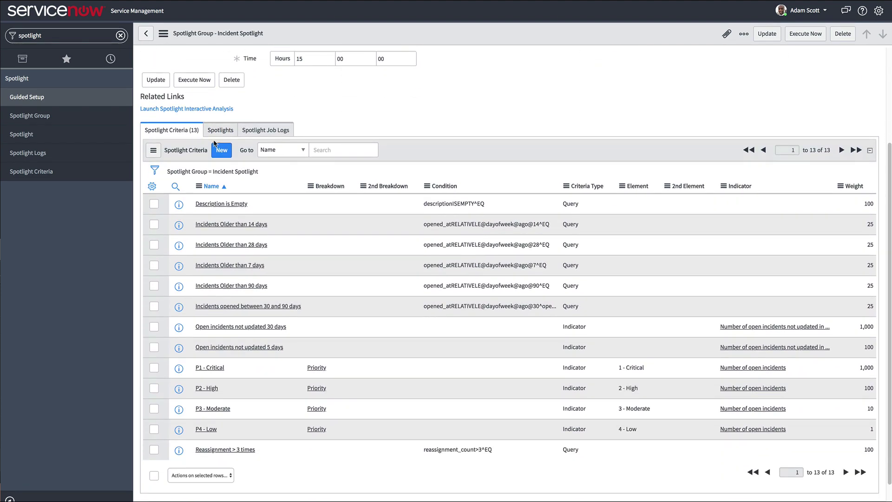
pyautogui.click(222, 198)
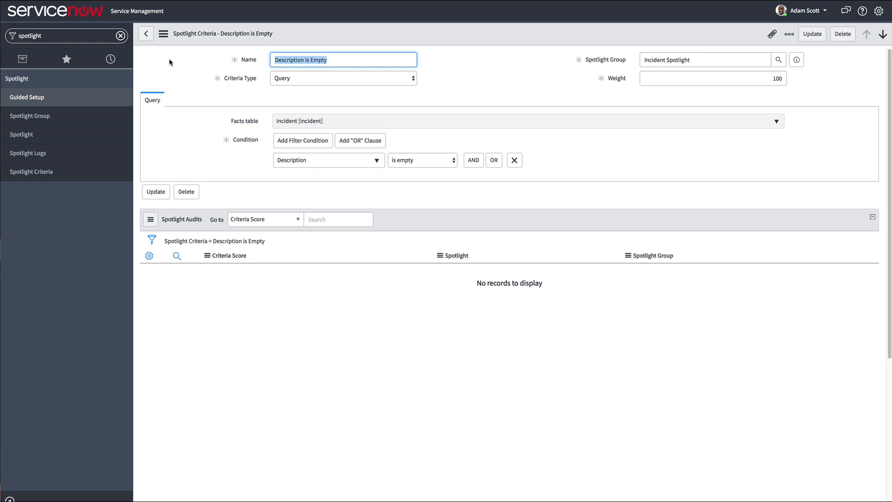
pyautogui.click(146, 34)
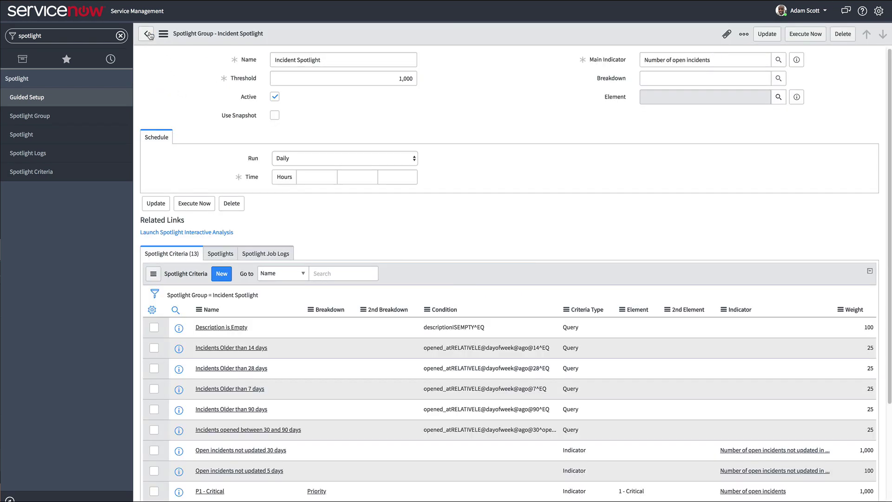
# Step: Delete the Description is Empty, all Incidents Older than, Incidents opened between 30 and 90 days, P3 - Moderate and P4 - Low criteria
pyautogui.scroll(-5, 177, 82)
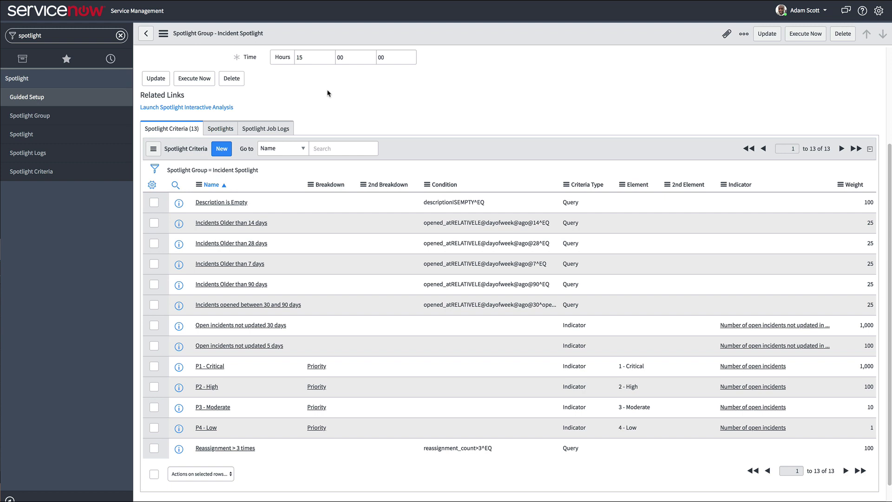
pyautogui.click(153, 202)
pyautogui.click(154, 222)
pyautogui.click(153, 243)
pyautogui.click(154, 264)
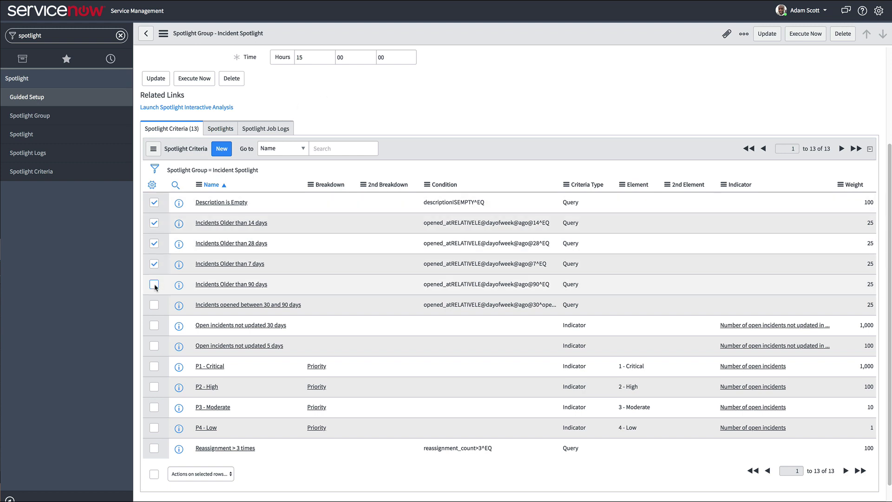
pyautogui.click(154, 305)
pyautogui.click(154, 407)
pyautogui.click(153, 428)
pyautogui.click(231, 474)
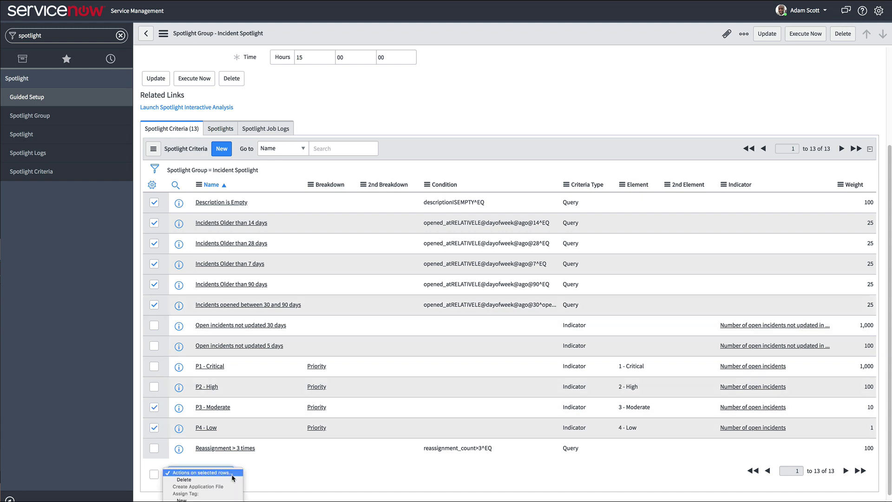
pyautogui.click(232, 479)
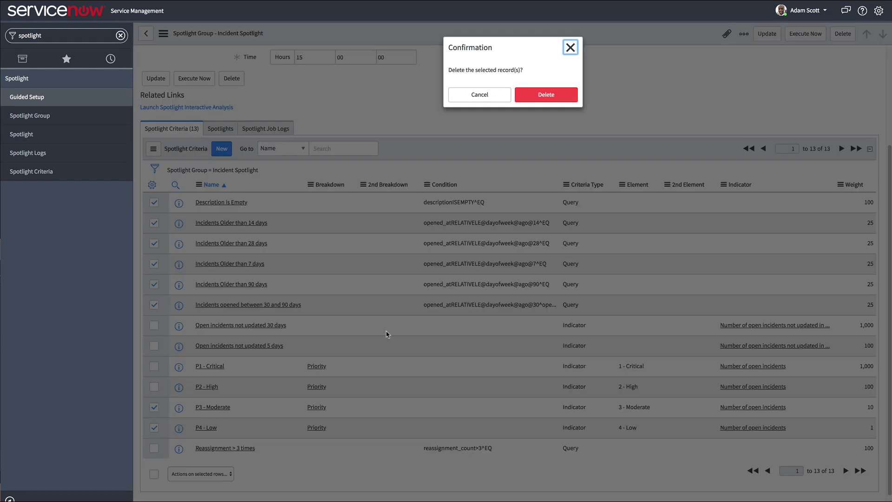
pyautogui.click(549, 97)
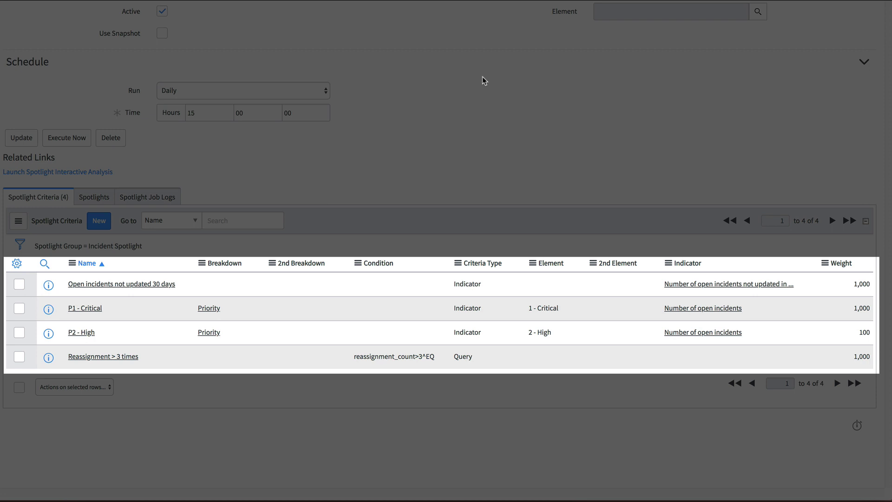
# Step: Set the criteria weights to 500 for Open incidents not updated 30 days, 200 for P2 - High, and 500 for Reassignment > 3 times
pyautogui.doubleClick(857, 284)
pyautogui.write('500')
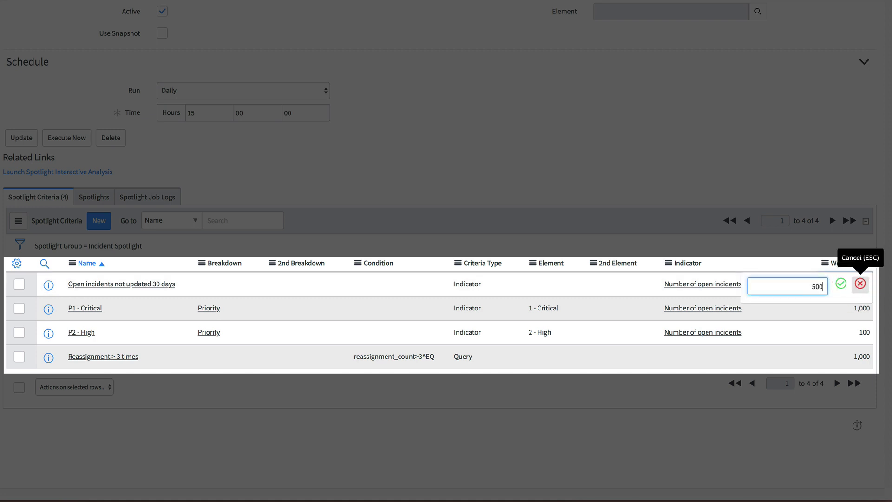
pyautogui.press('Return')
pyautogui.doubleClick(843, 333)
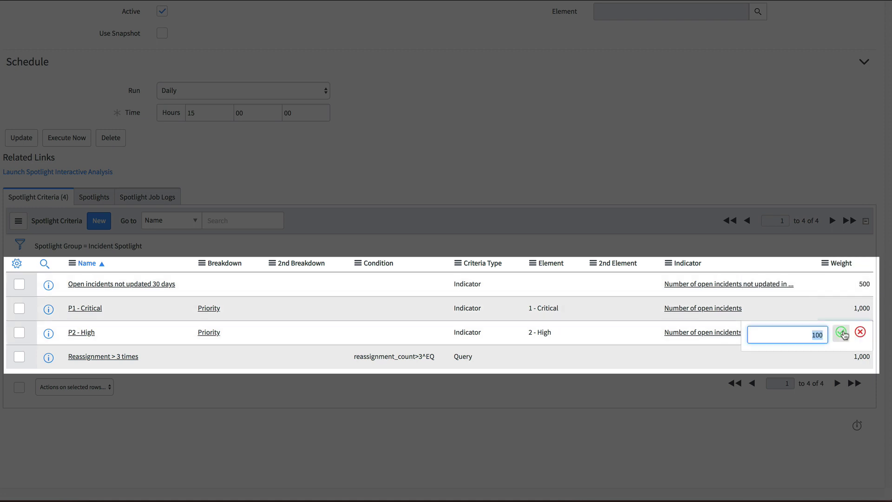
pyautogui.write('200')
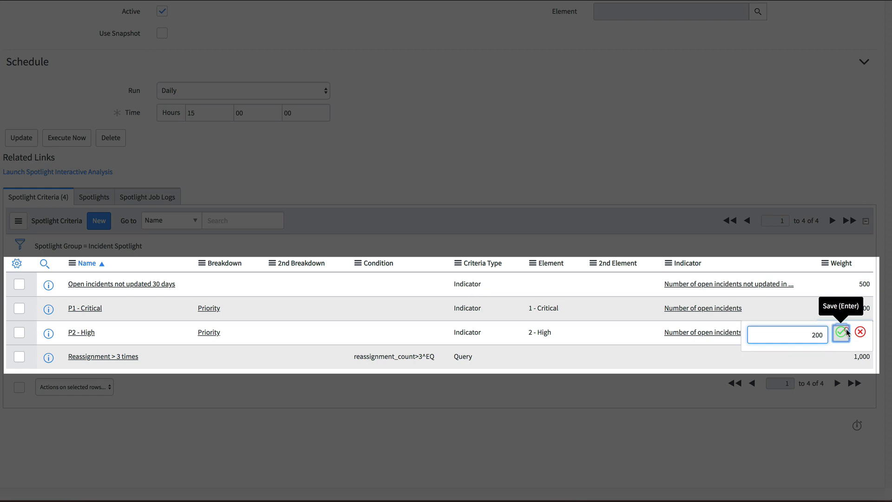
pyautogui.click(841, 331)
pyautogui.doubleClick(855, 357)
pyautogui.write('500')
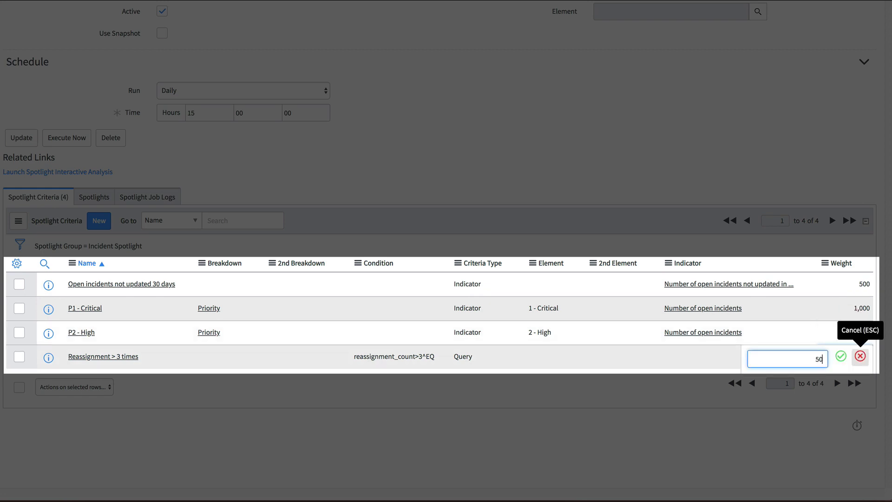
pyautogui.click(843, 356)
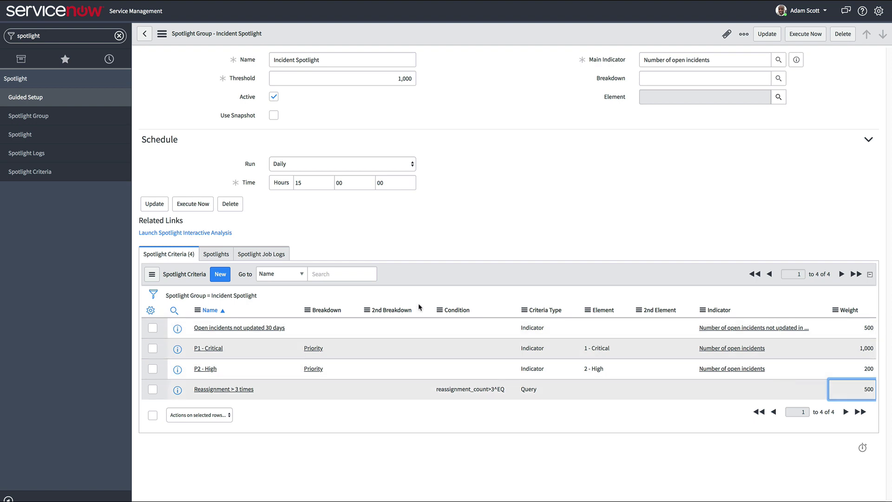
# Step: Add a spotlight criterion named Re-opened incidents using the Number of re-opened incidents indicator with a weight of 1000, and submit it
pyautogui.click(226, 277)
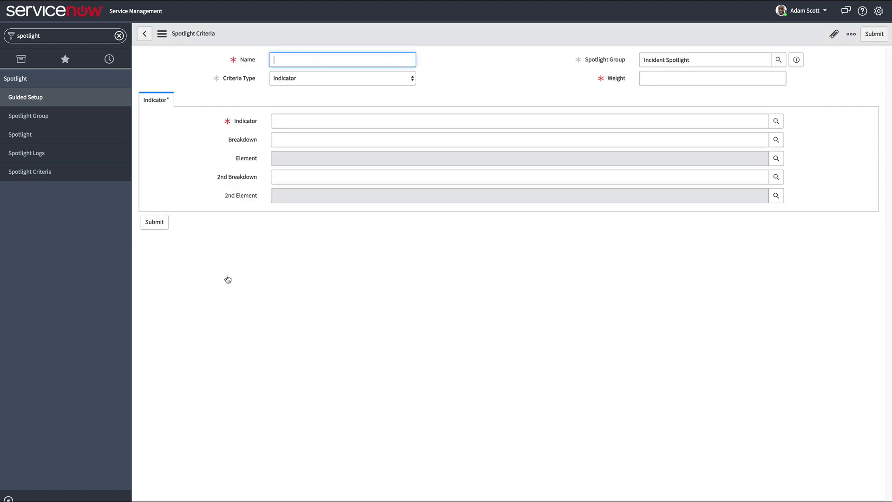
pyautogui.write('Re-opened incidents')
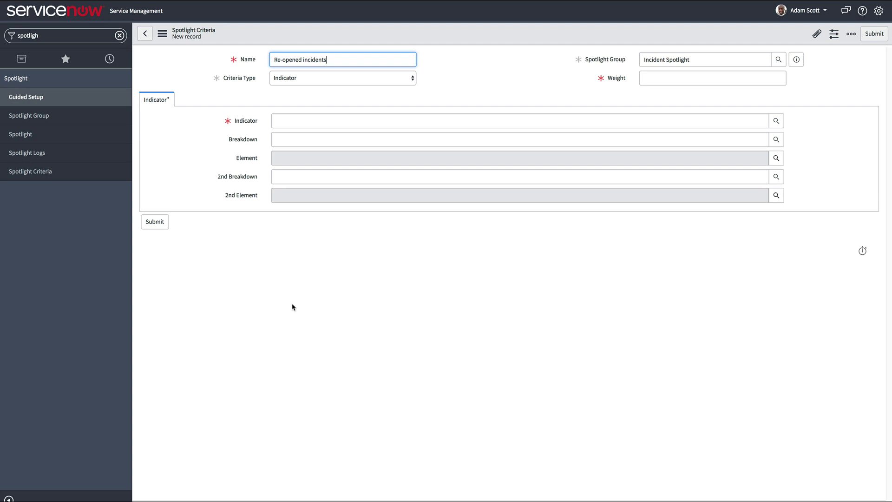
pyautogui.click(775, 121)
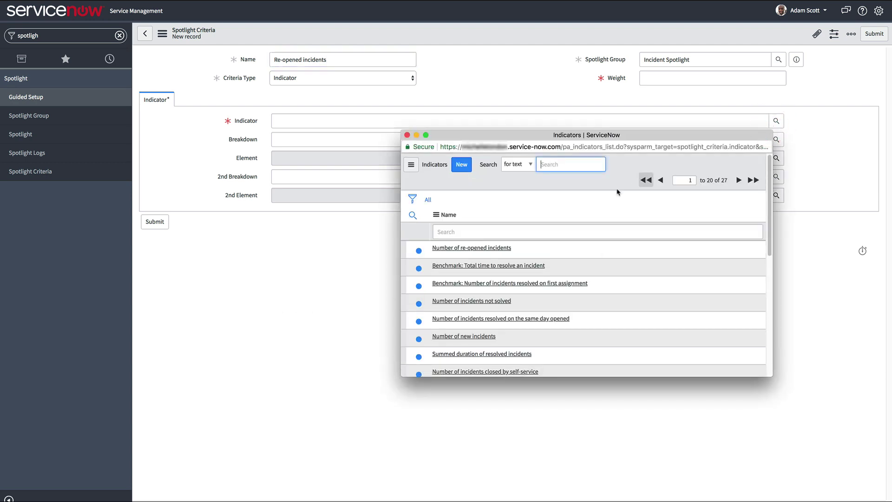
pyautogui.click(503, 247)
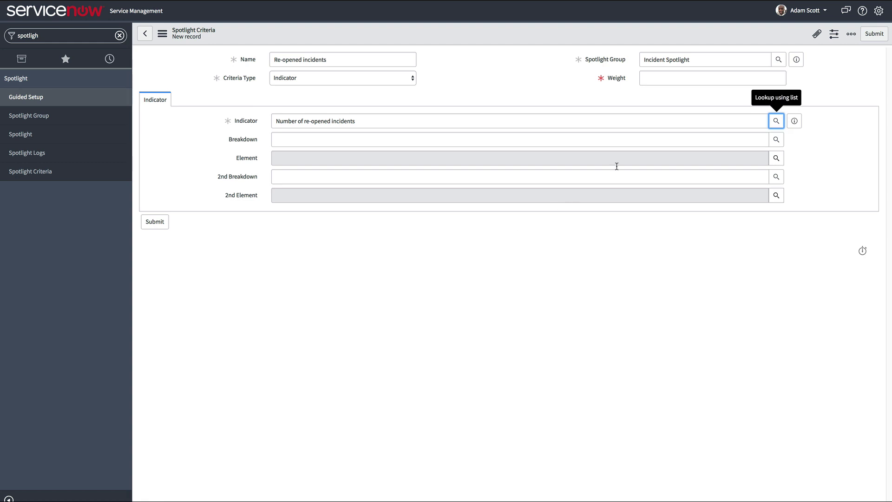
pyautogui.click(707, 80)
pyautogui.write('1000')
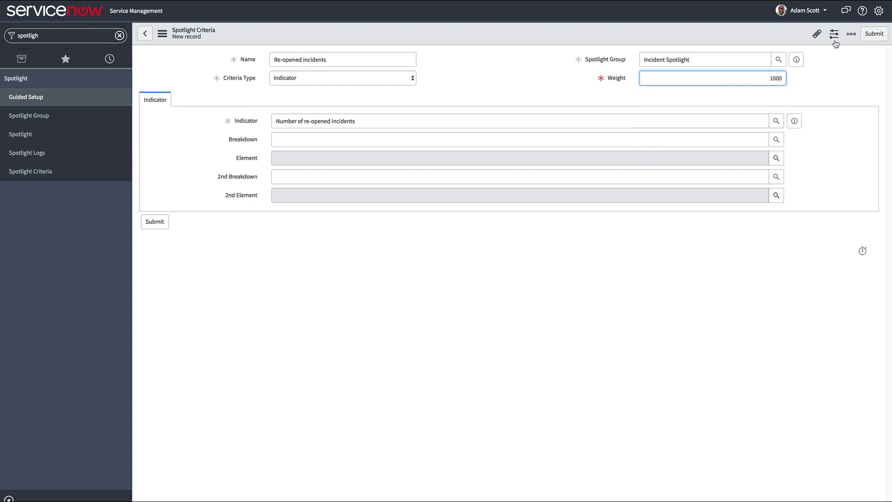
pyautogui.click(873, 36)
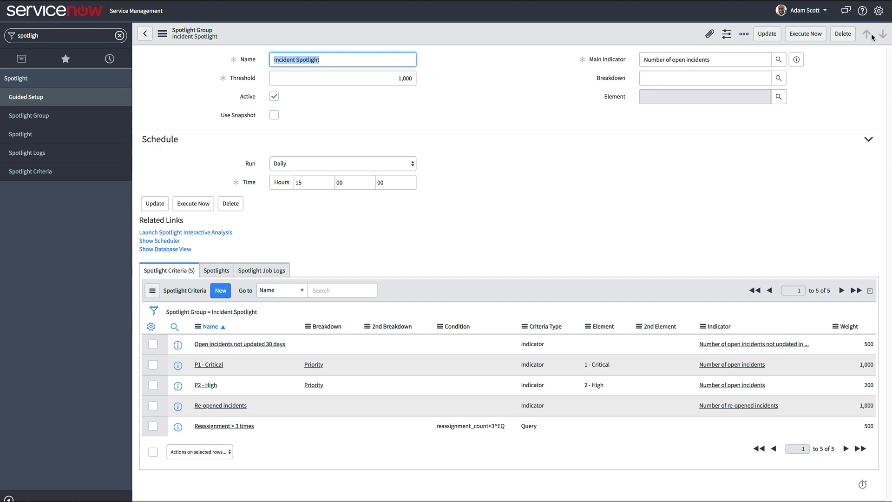
# Step: Set the Incident Spotlight group's threshold to 400 and save the record without leaving the form
pyautogui.click(407, 78)
pyautogui.doubleClick(407, 78)
pyautogui.write('400')
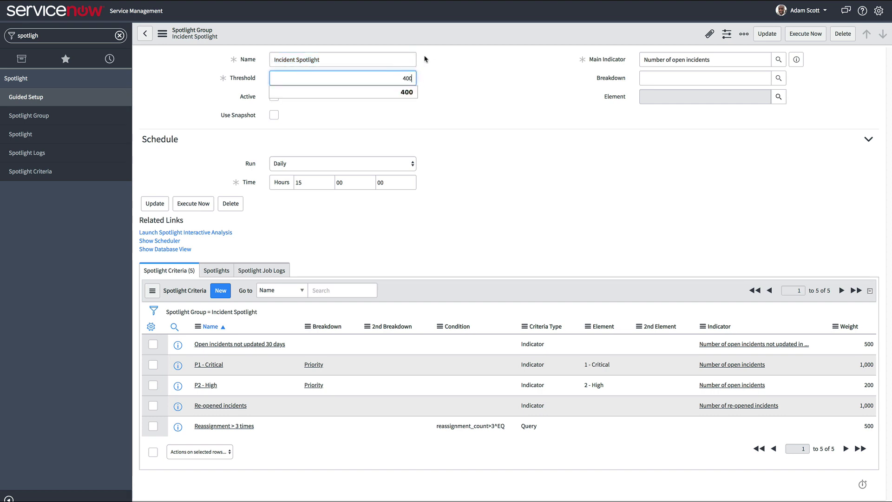
pyautogui.rightClick(428, 33)
pyautogui.click(439, 39)
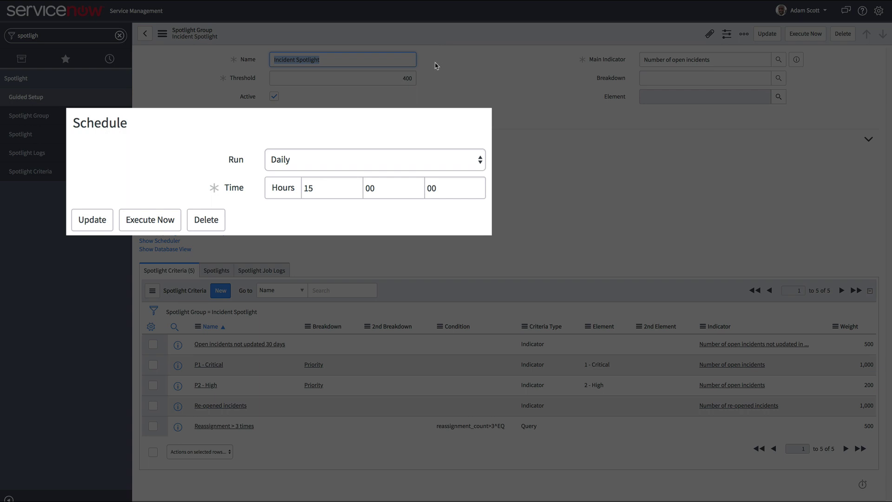
# Step: Change the spotlight group's schedule to run Periodically and save the record without leaving the form
pyautogui.click(480, 159)
pyautogui.click(459, 194)
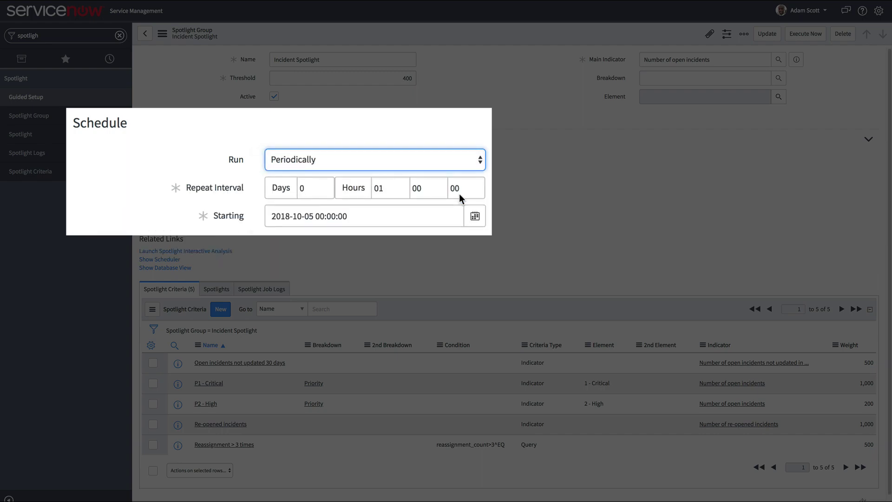
pyautogui.scroll(-1, 398, 189)
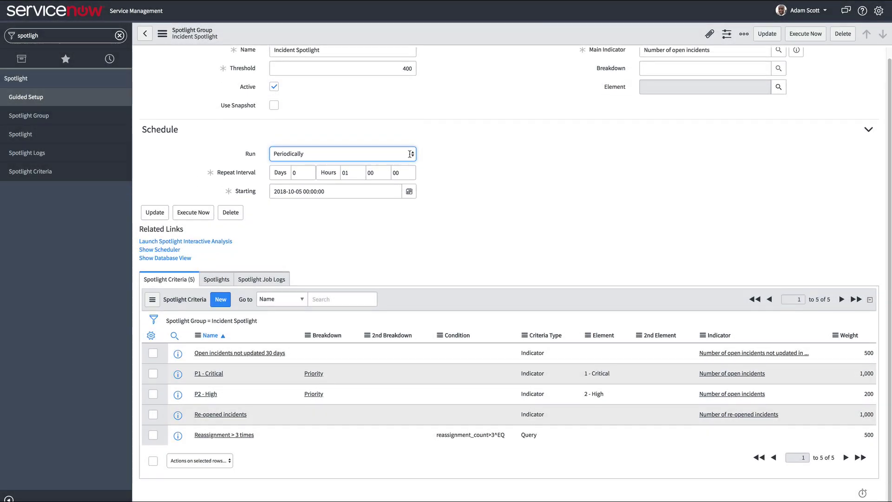
pyautogui.rightClick(437, 35)
pyautogui.click(447, 43)
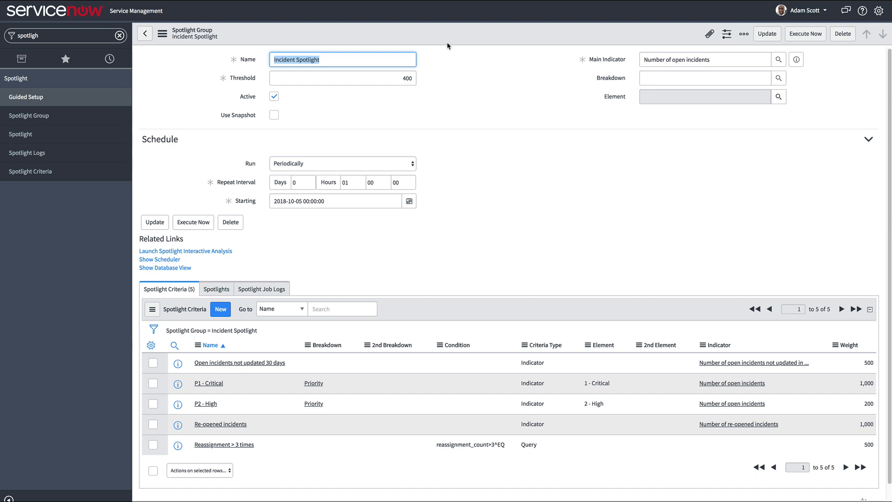
# Step: Execute the Incident Spotlight group immediately, and reload the form to check its generated spotlights
pyautogui.click(799, 36)
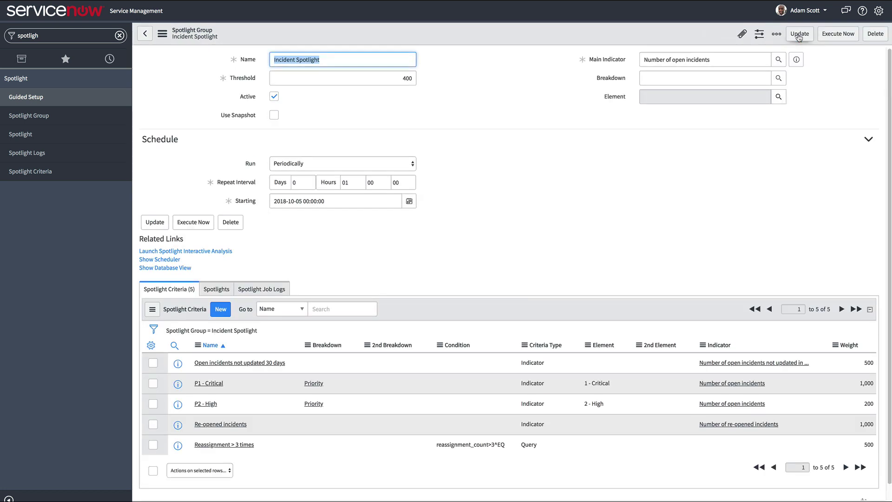
pyautogui.rightClick(689, 33)
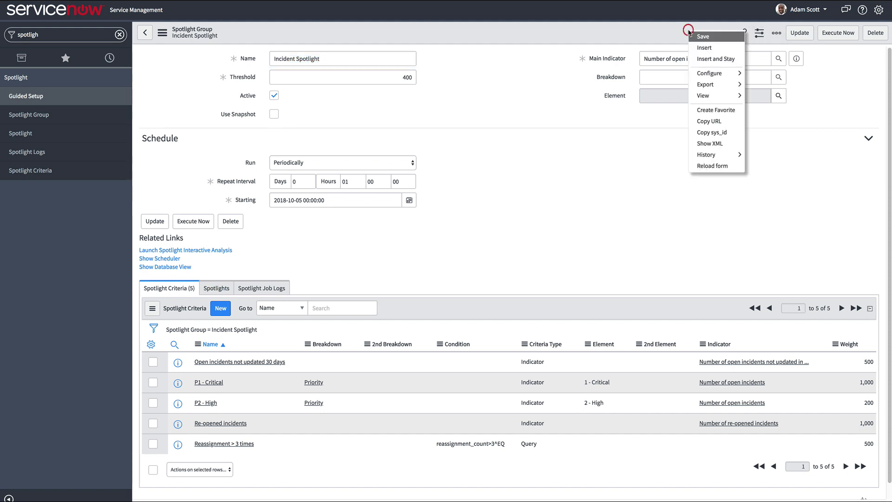
pyautogui.click(705, 166)
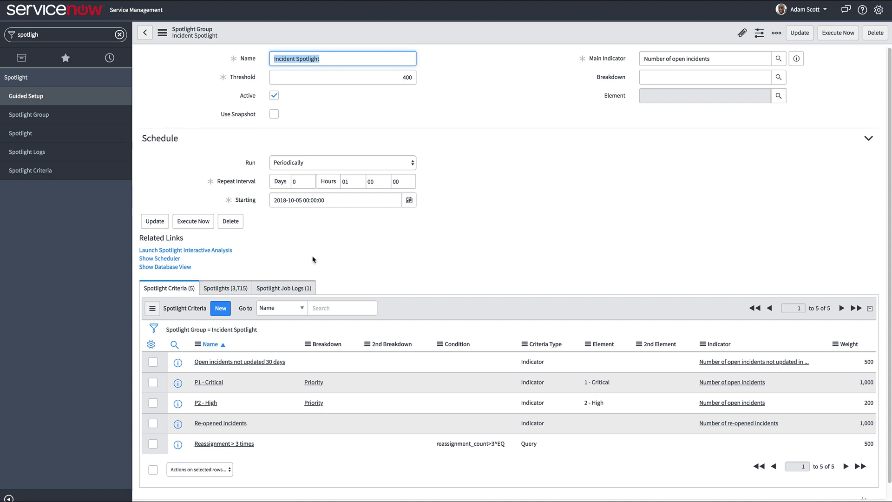
pyautogui.click(246, 289)
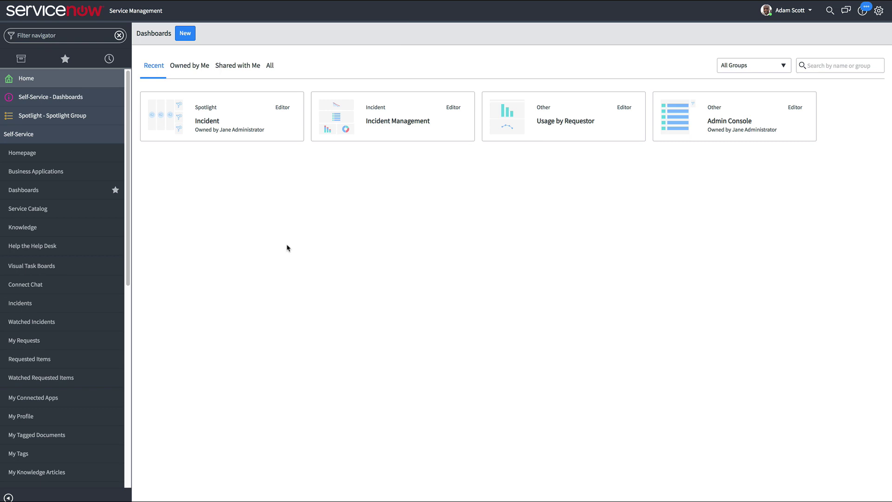
# Step: Open the Incident dashboard of the Spotlight group and share it with the Level 1 support group with Can view access
pyautogui.click(225, 132)
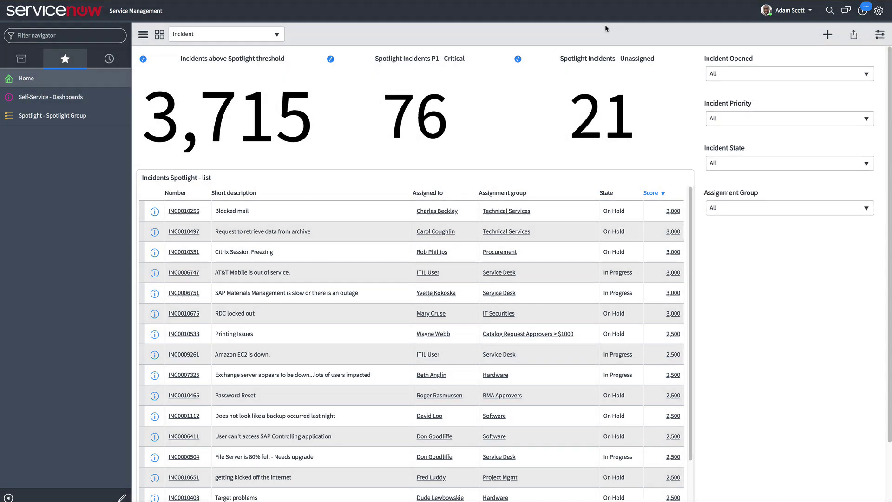
pyautogui.click(857, 37)
pyautogui.click(808, 84)
pyautogui.write('level 1 support')
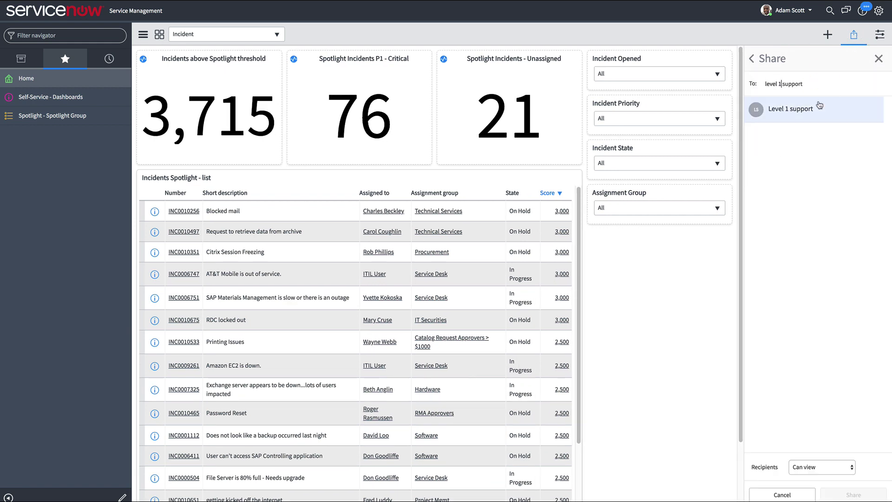
pyautogui.click(789, 110)
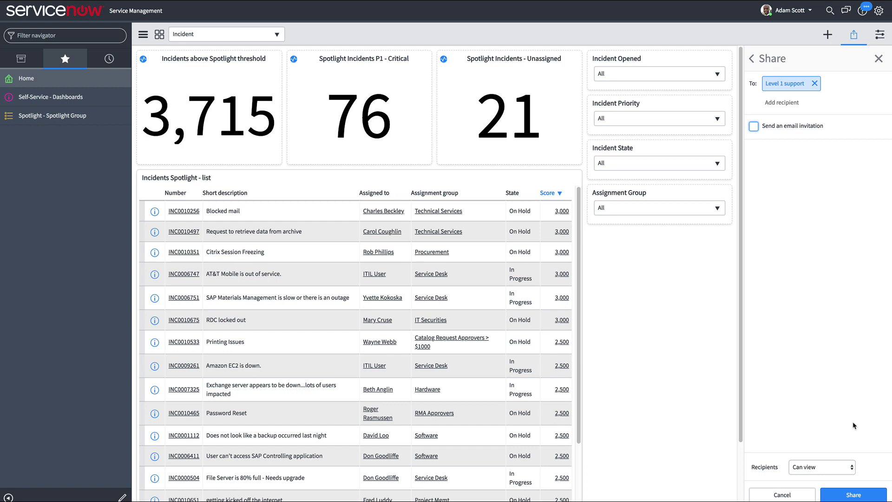
pyautogui.click(866, 495)
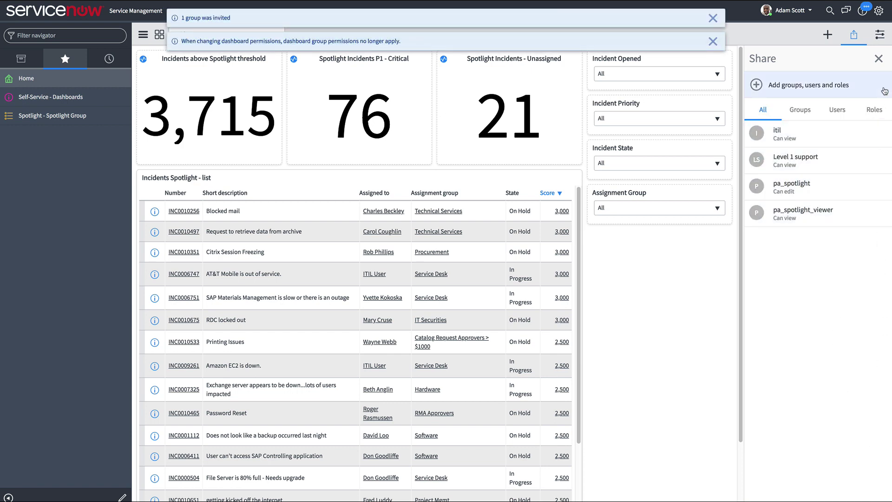
pyautogui.click(878, 59)
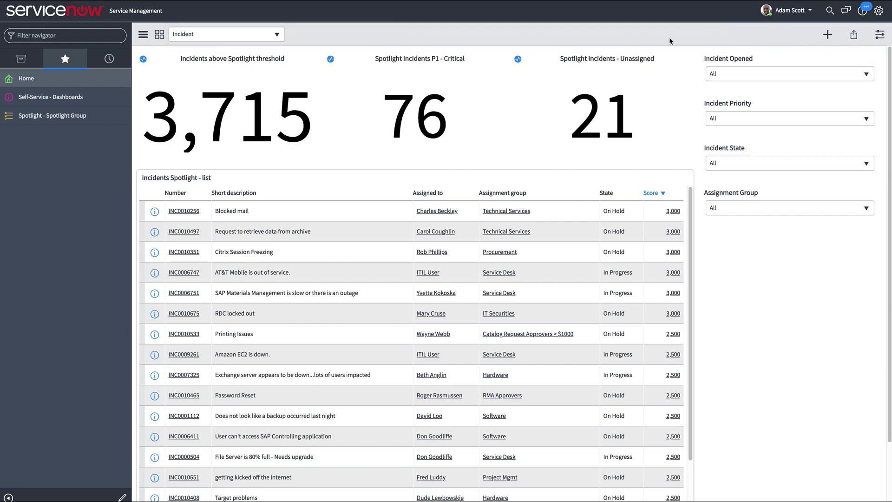
# Step: Open the Incident Spotlight group from the favorites and launch its Spotlight Interactive Analysis
pyautogui.click(82, 115)
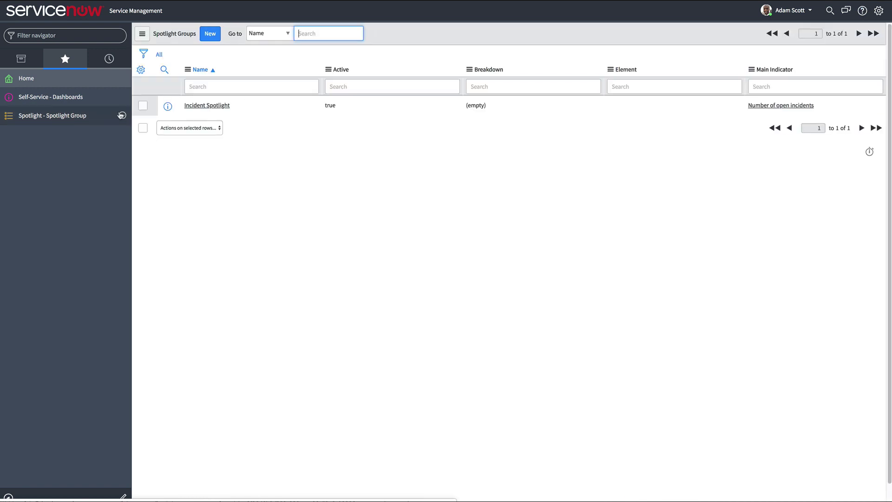
pyautogui.click(208, 106)
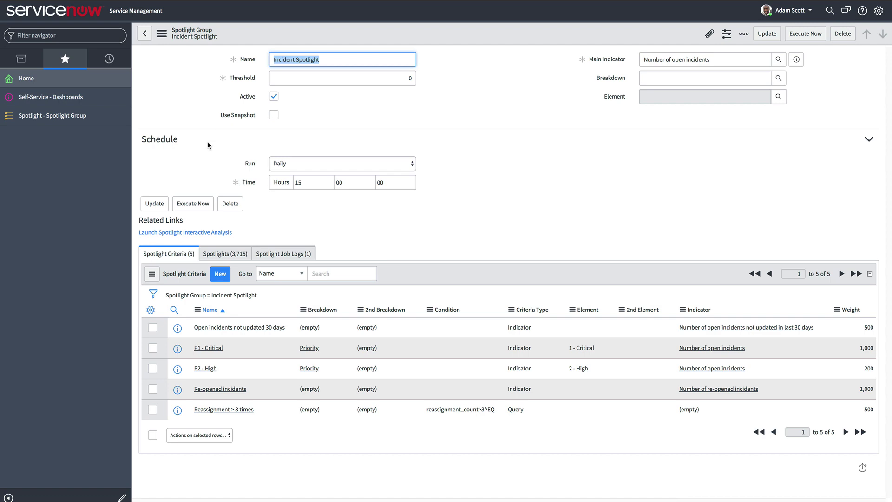
pyautogui.click(197, 233)
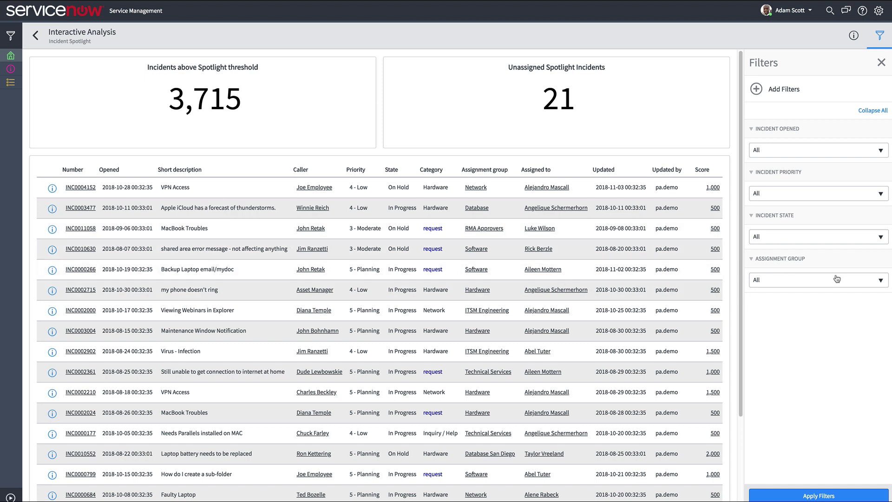
# Step: Filter the interactive analysis to the Technical Services assignment group
pyautogui.click(880, 281)
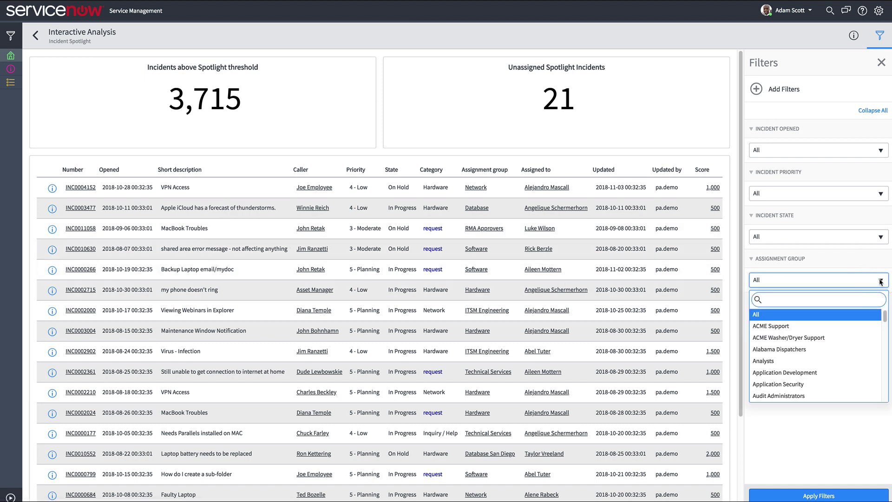
pyautogui.write('technical')
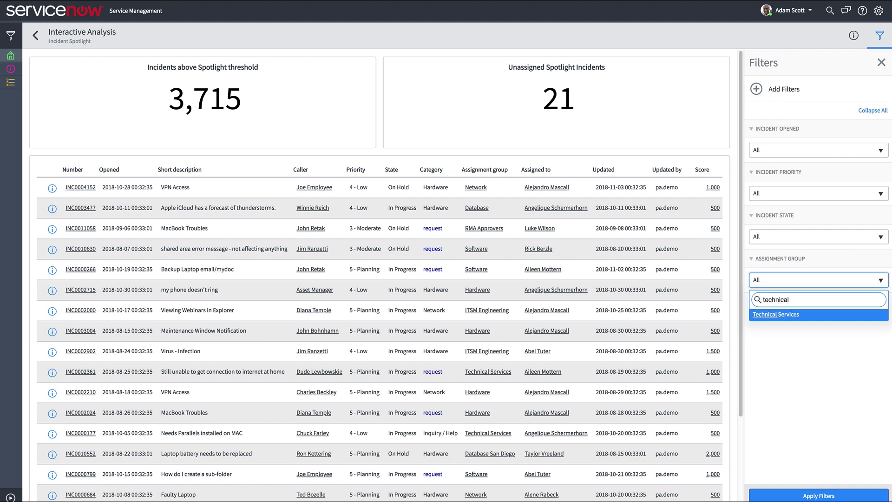
pyautogui.click(820, 316)
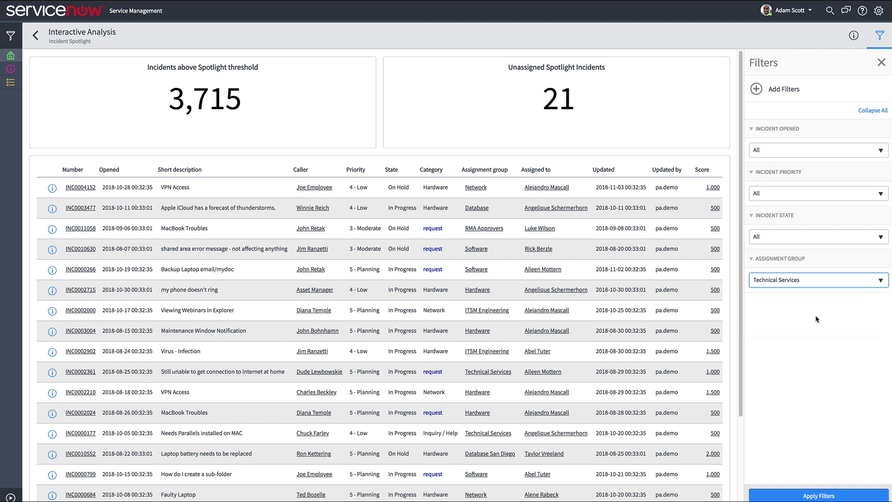
pyautogui.click(806, 495)
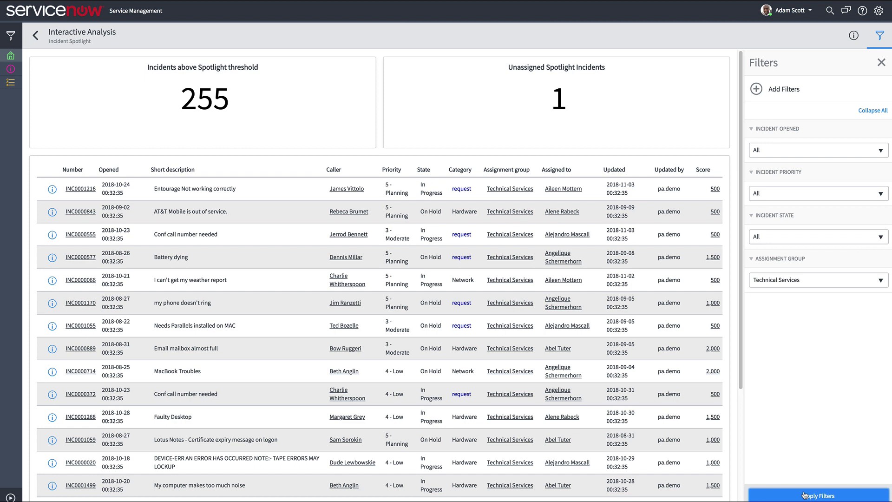
# Step: Review the analysis's source and applied filter details, select its share URL, and close the filter information
pyautogui.click(854, 36)
pyautogui.click(816, 220)
pyautogui.click(816, 233)
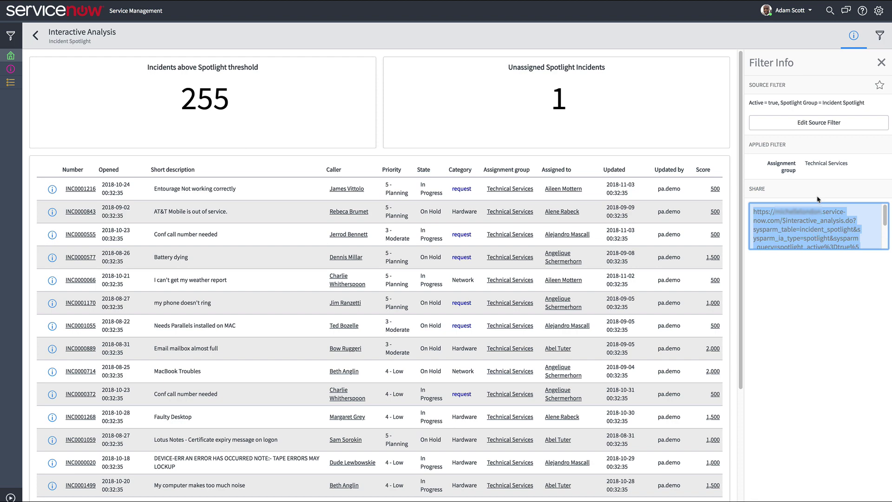
pyautogui.click(854, 36)
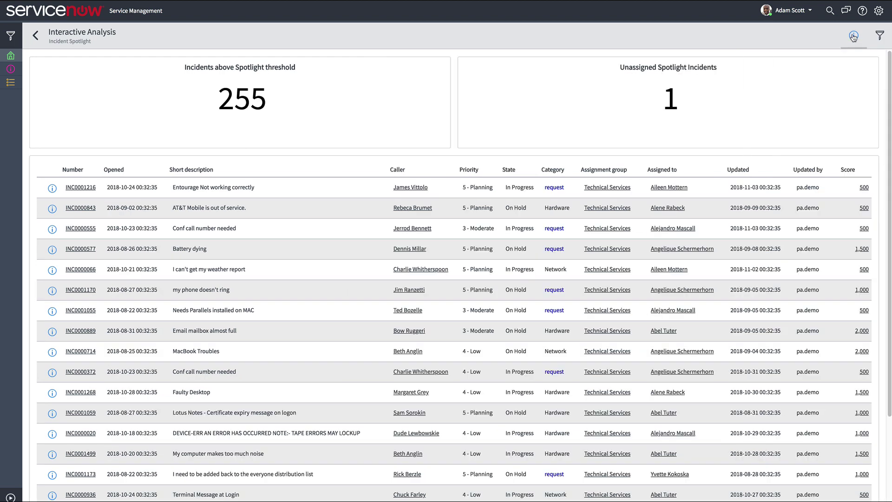